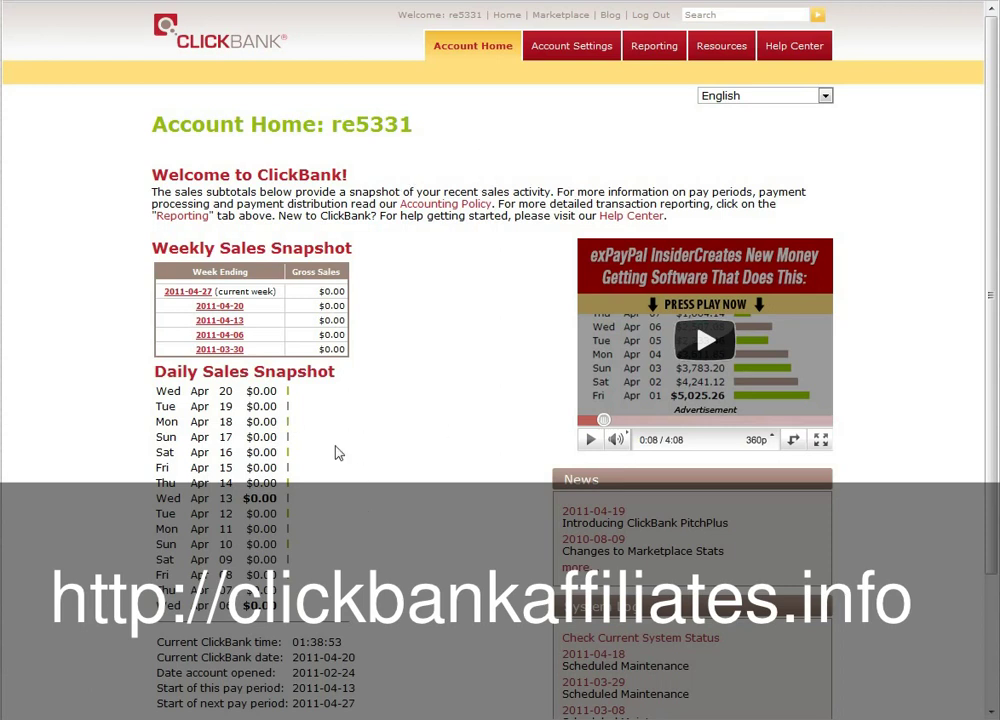
# Go from Account Home to the ClickBank Marketplace.
pyautogui.click(562, 16)
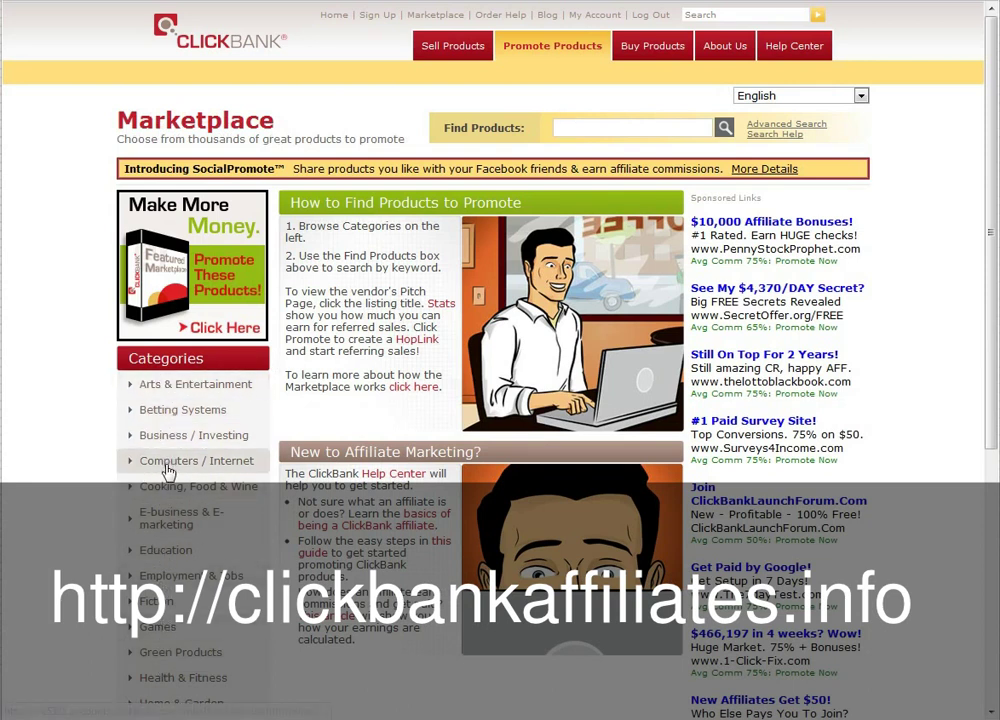
# Search the Marketplace products for 'MMA'.
pyautogui.click(581, 128)
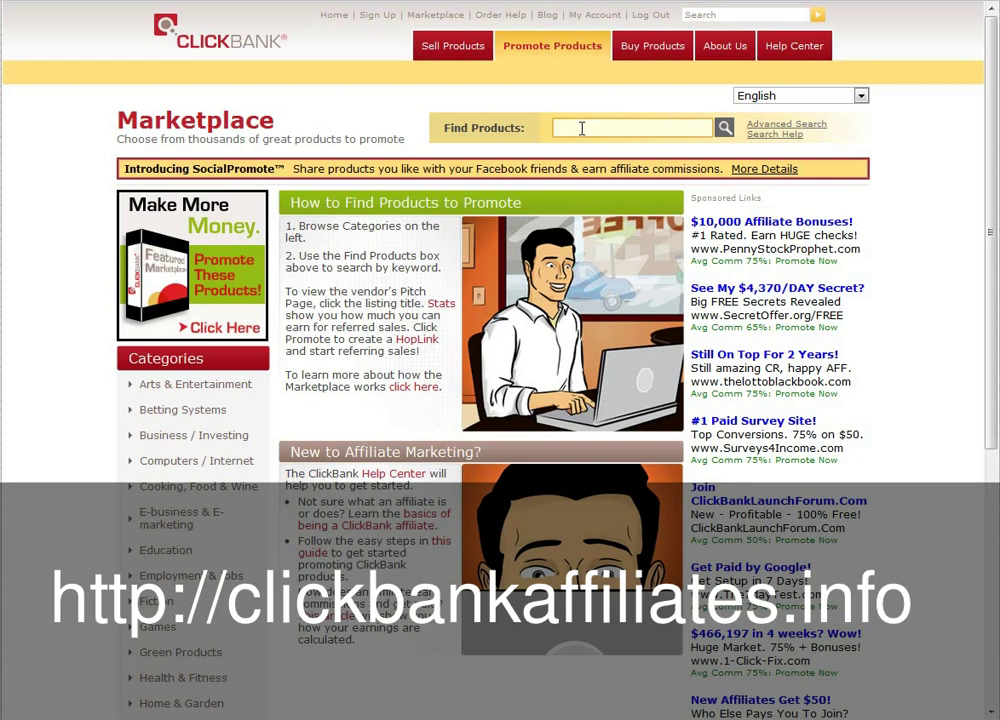
pyautogui.write('MMA')
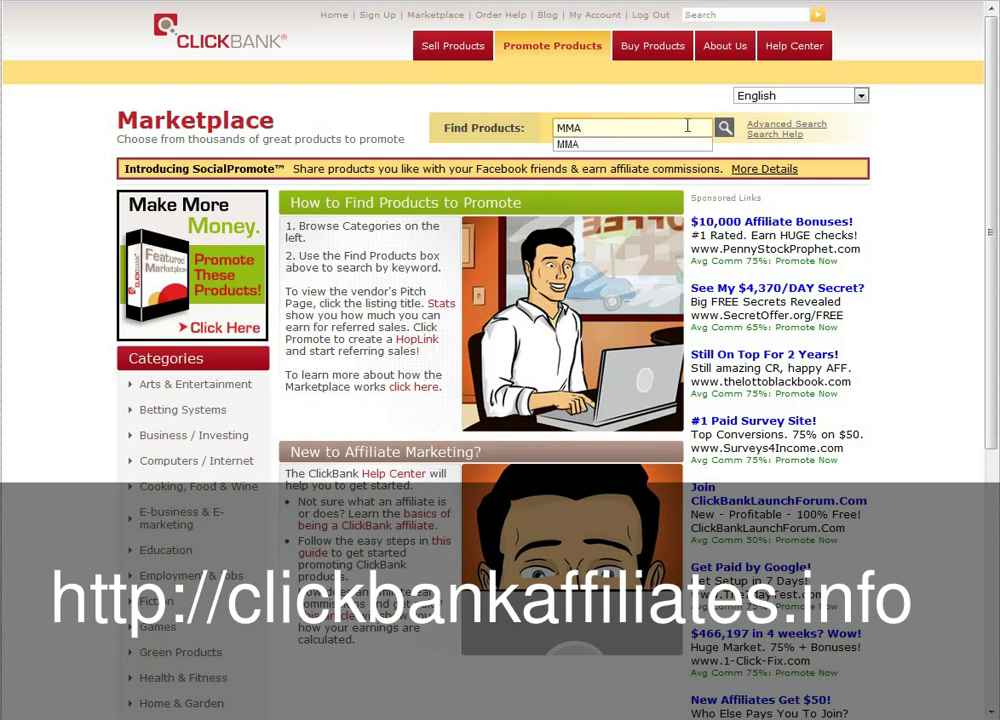
pyautogui.click(727, 128)
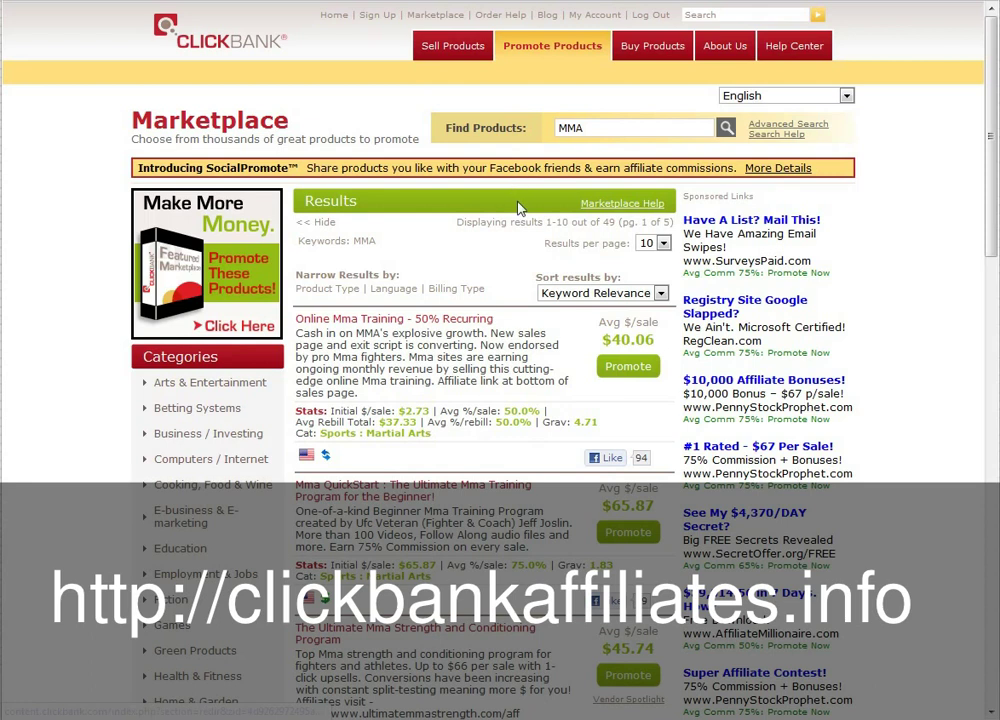
# Check the sort options and keep the 49 MMA results sorted by Keyword Relevance.
pyautogui.click(660, 293)
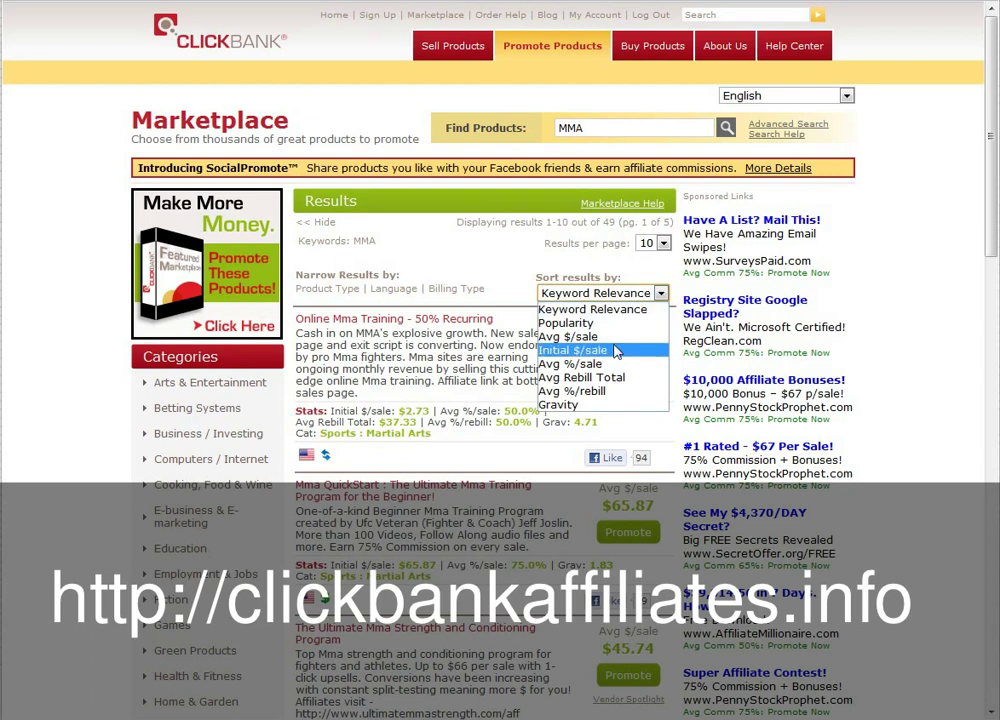
pyautogui.click(660, 295)
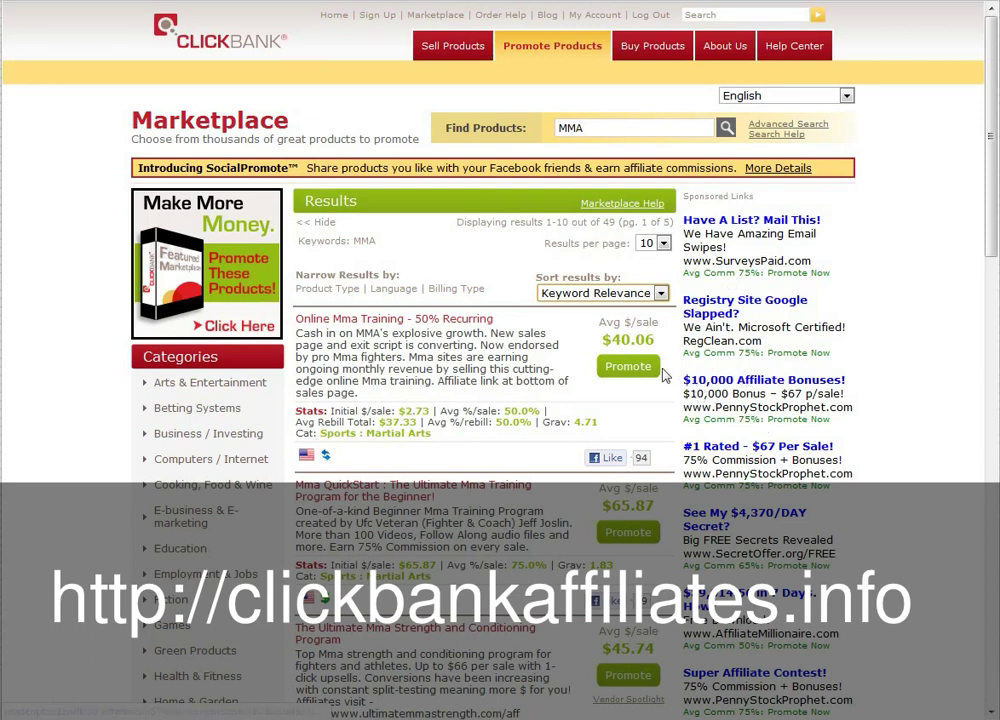
# Generate a HopLink for Online Mma Training - 50% Recurring with tracking ID test1.
pyautogui.click(626, 367)
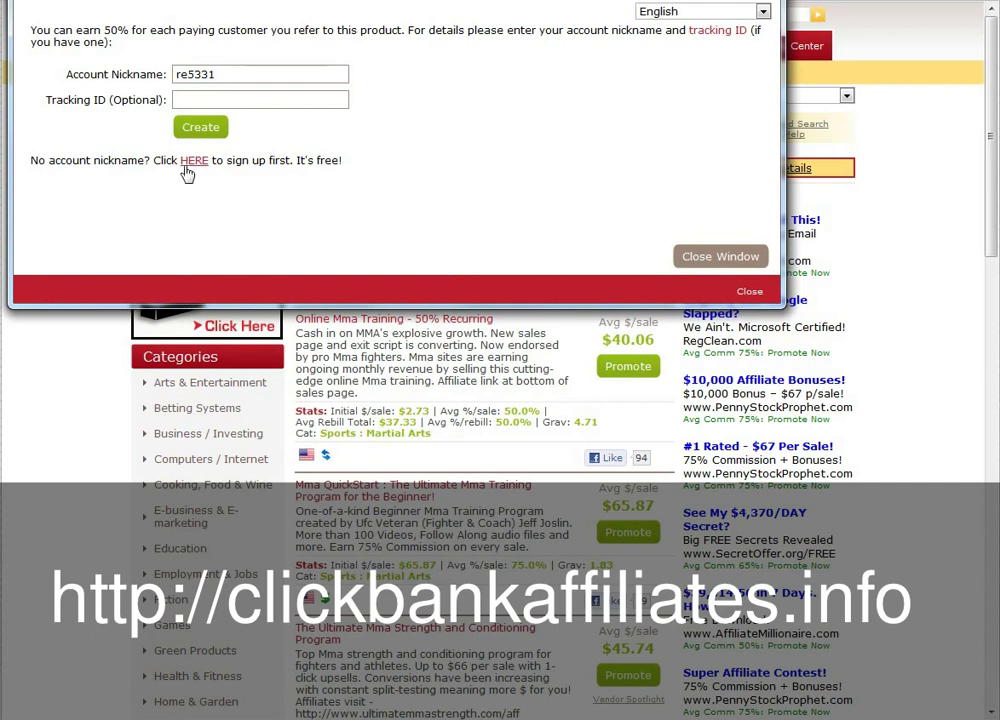
pyautogui.click(203, 98)
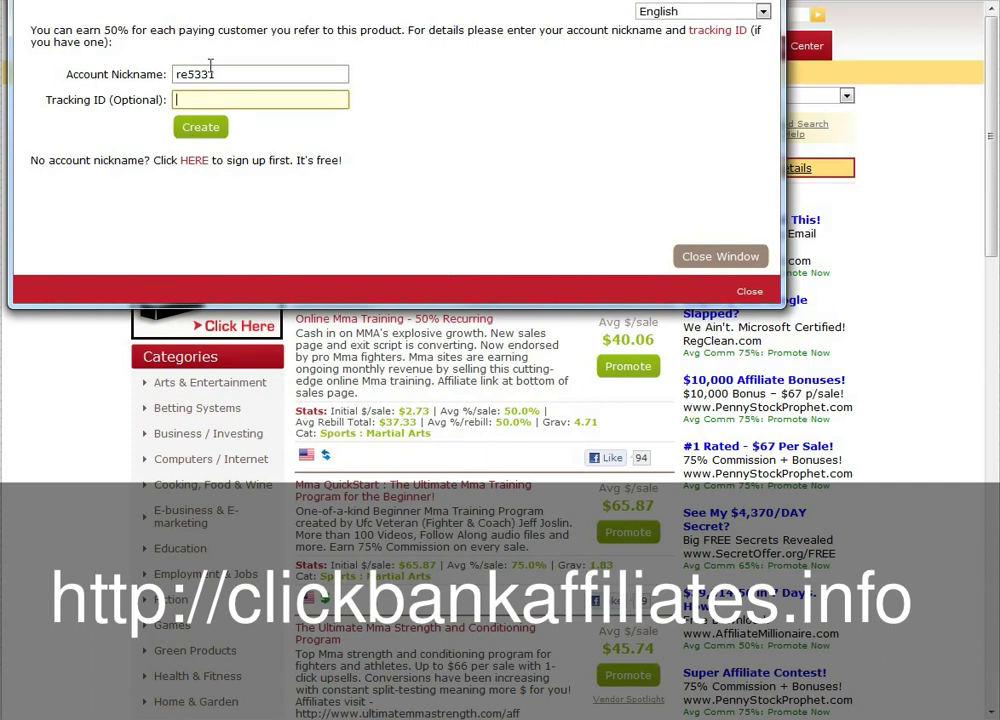
pyautogui.write('test1')
pyautogui.click(195, 128)
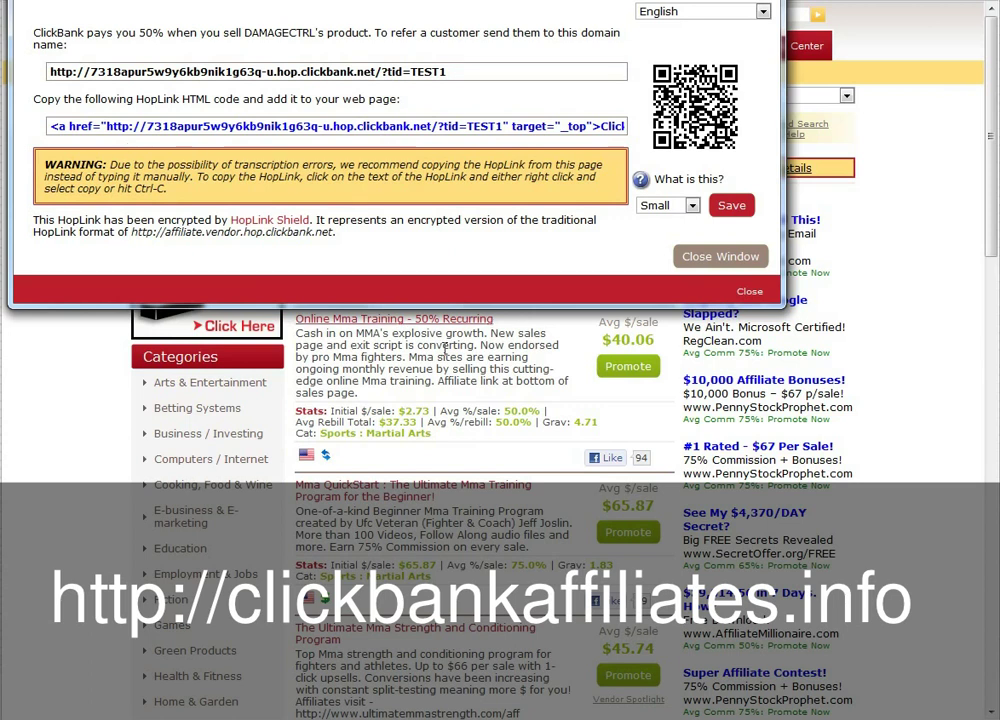
# Copy the HopLink HTML code, select the HopLink URL, and close the HopLink window.
pyautogui.click(240, 134)
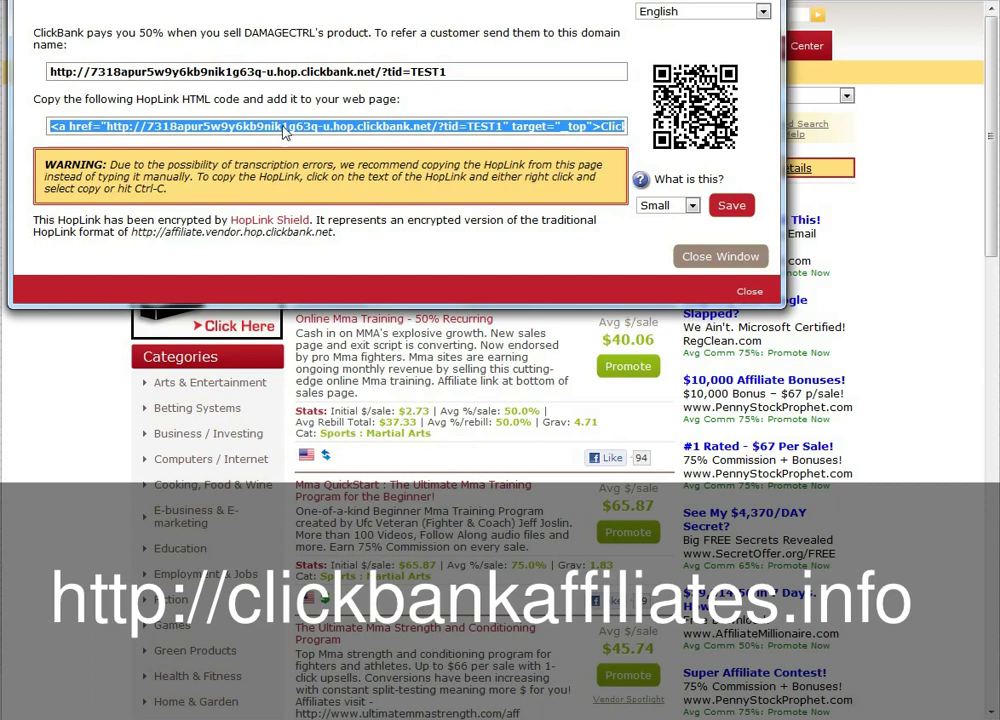
pyautogui.rightClick(435, 131)
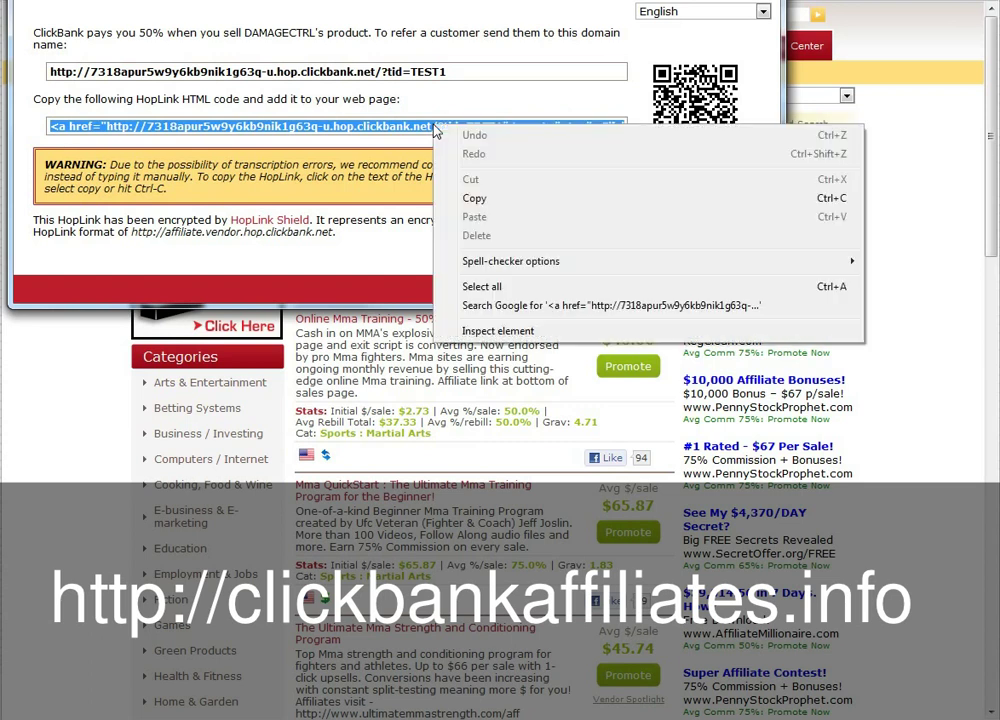
pyautogui.click(496, 204)
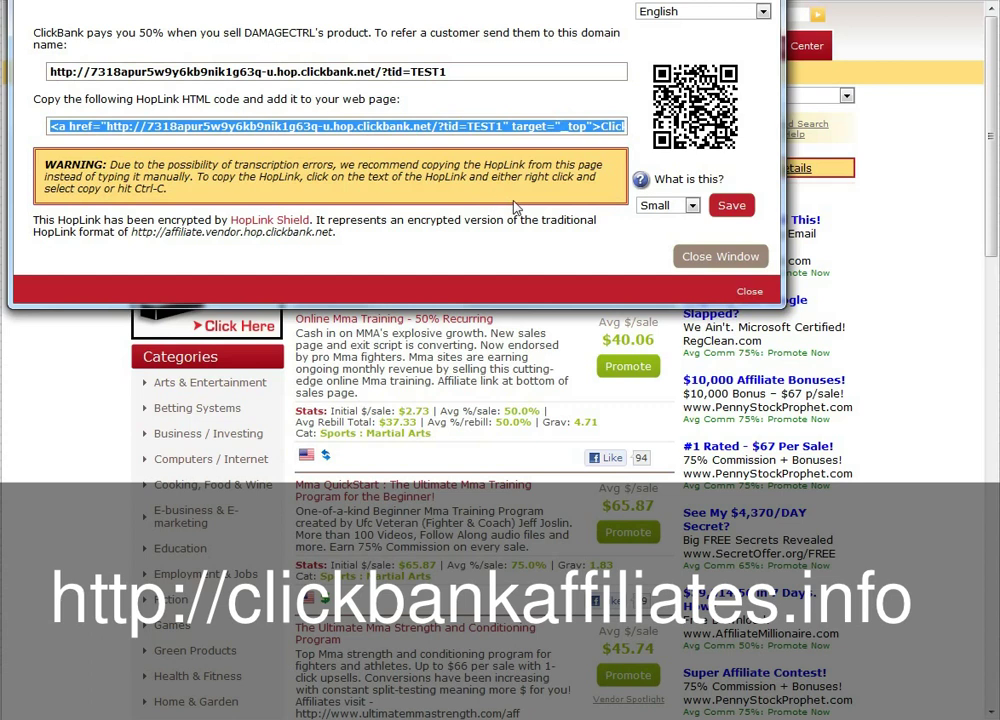
pyautogui.click(337, 77)
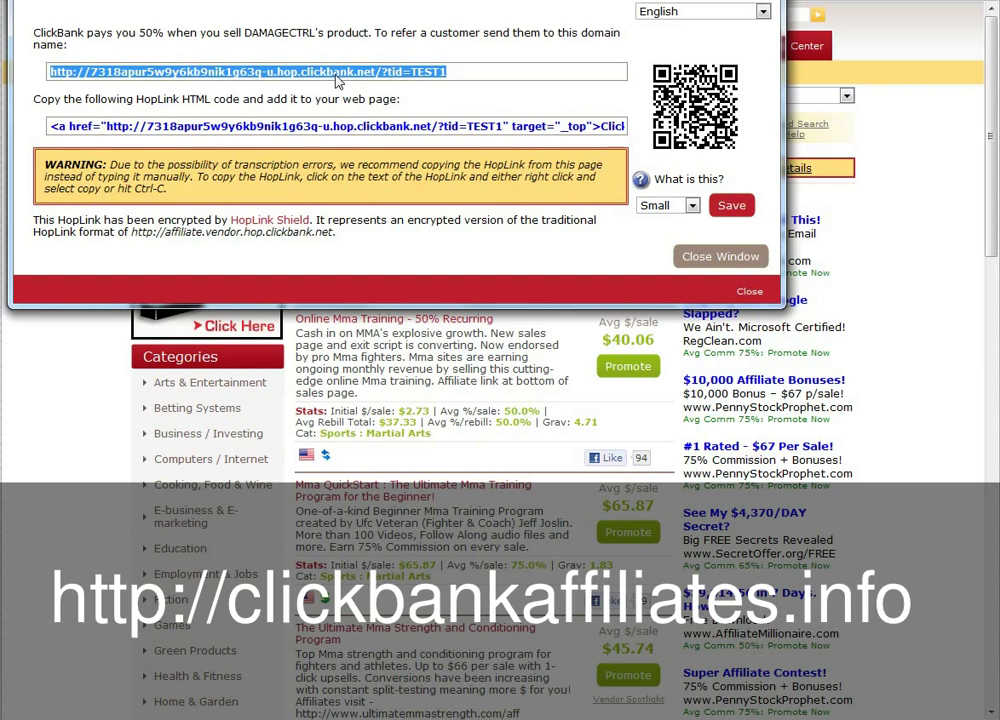
pyautogui.click(735, 260)
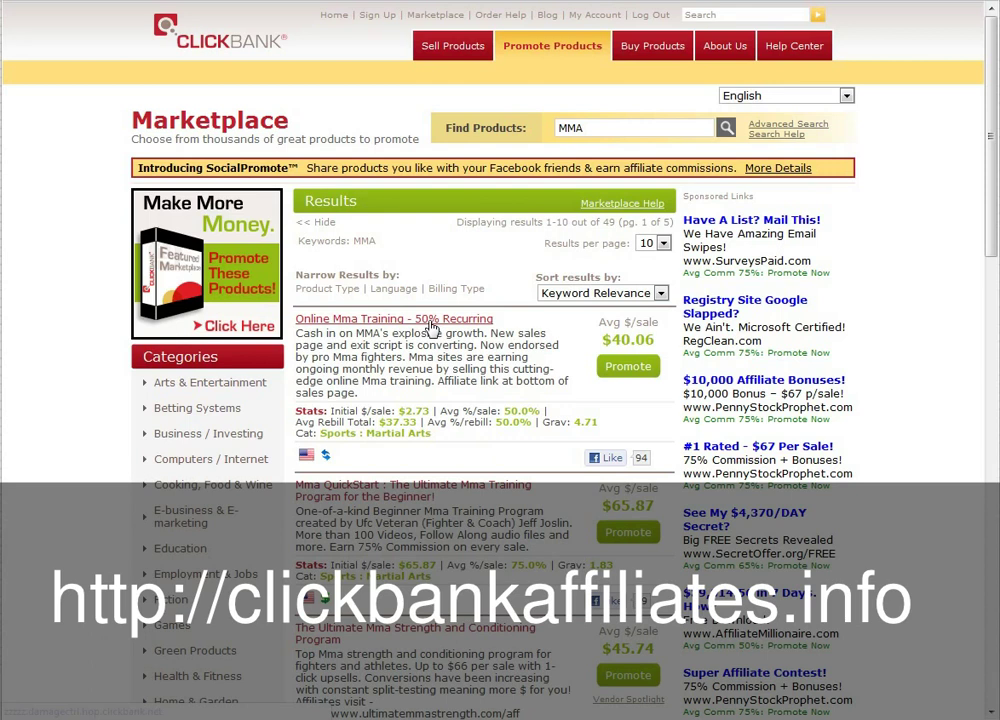
# Open the Online Mma Training sales page and scroll down to its Monthly and 1 Year plans.
pyautogui.click(372, 322)
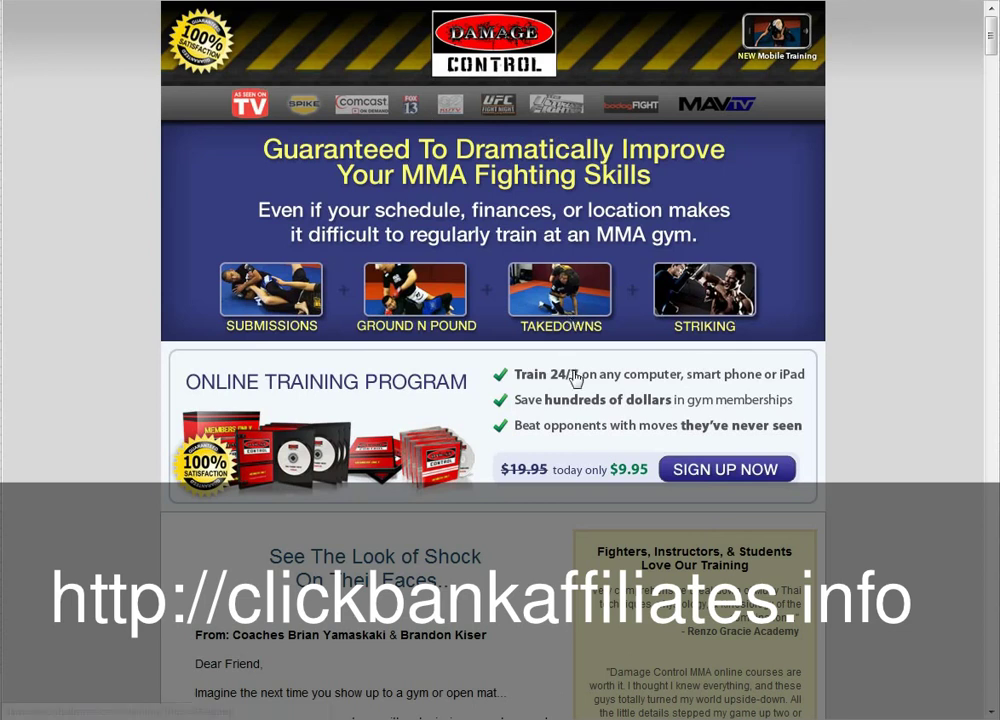
pyautogui.moveTo(993, 40); pyautogui.dragTo(993, 700)
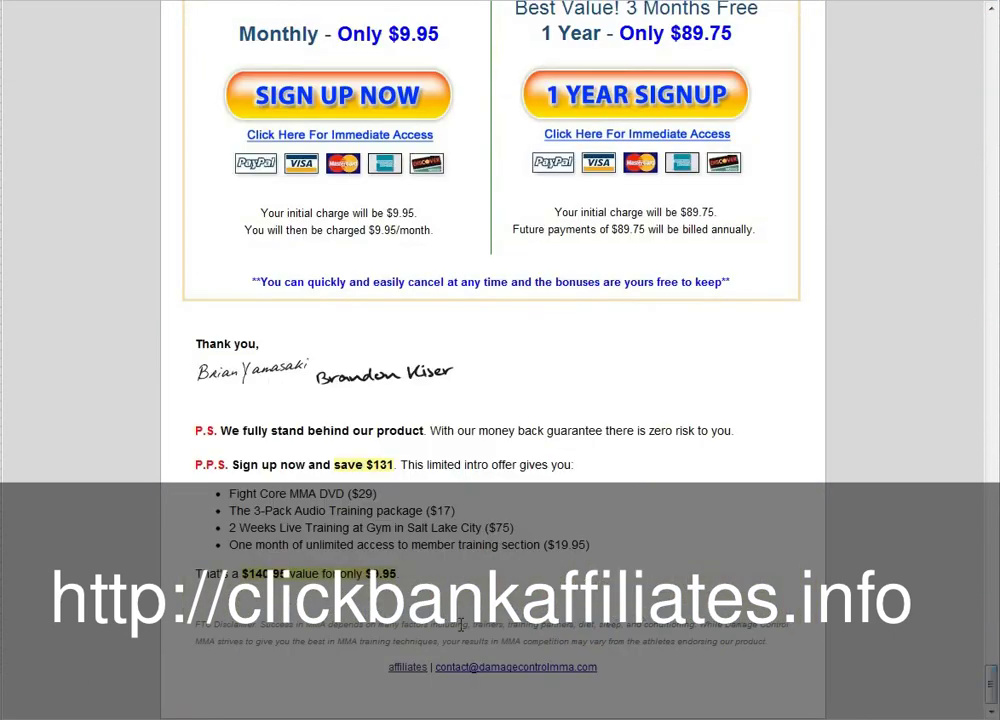
# Open the vendor's affiliates page and browse its hoplink format and banner sizes.
pyautogui.click(408, 668)
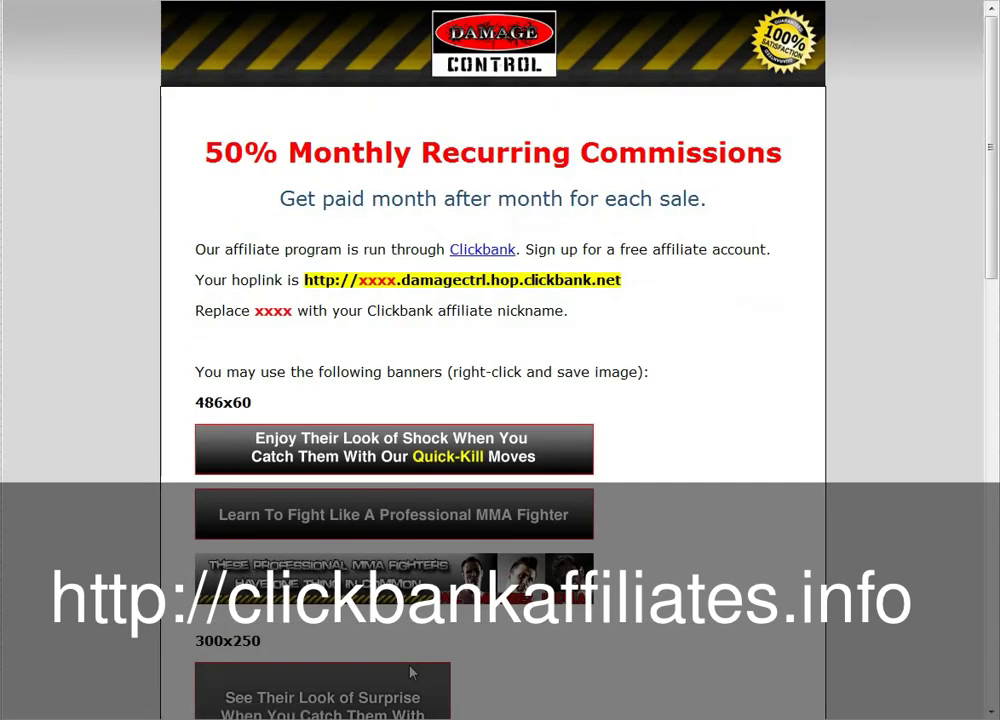
pyautogui.scroll(-3, 753, 316)
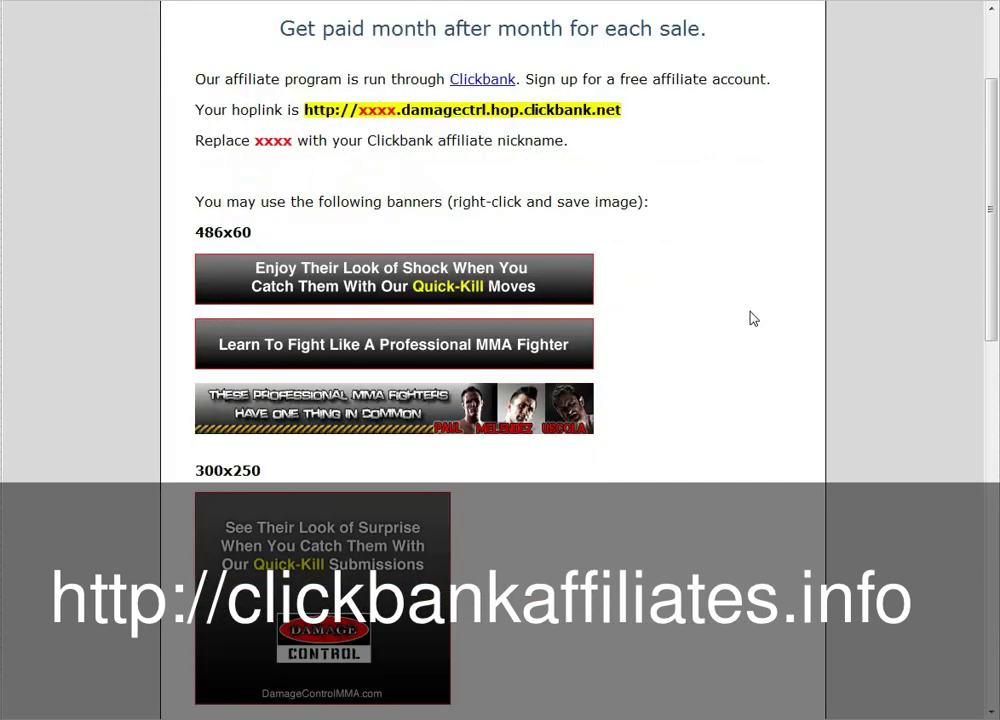
pyautogui.scroll(-6, 327, 368)
pyautogui.scroll(-6, 335, 390)
pyautogui.scroll(13, 345, 400)
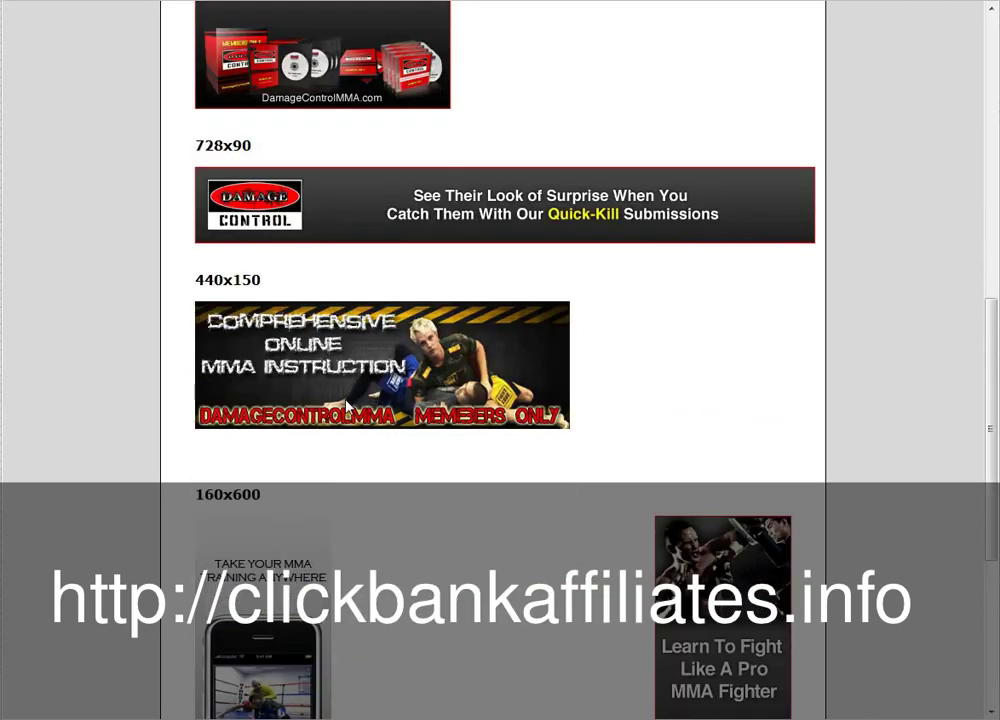
pyautogui.scroll(-3, 357, 394)
pyautogui.scroll(-3, 357, 394)
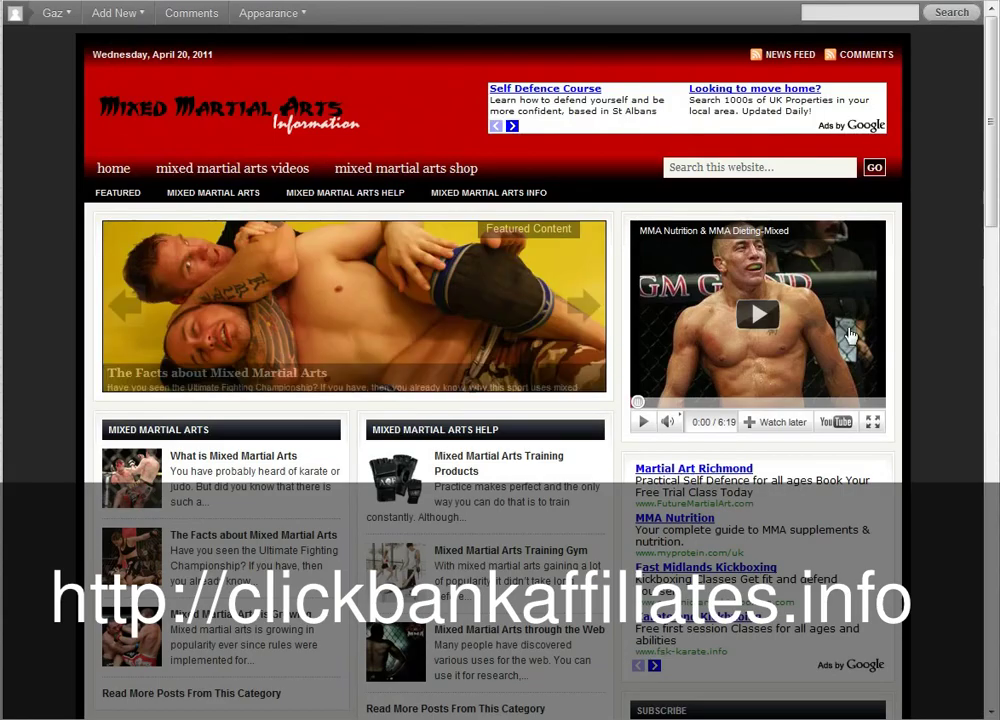
# Scroll down the Mixed Martial Arts Information blog home page.
pyautogui.scroll(-6, 855, 350)
pyautogui.scroll(-4, 855, 360)
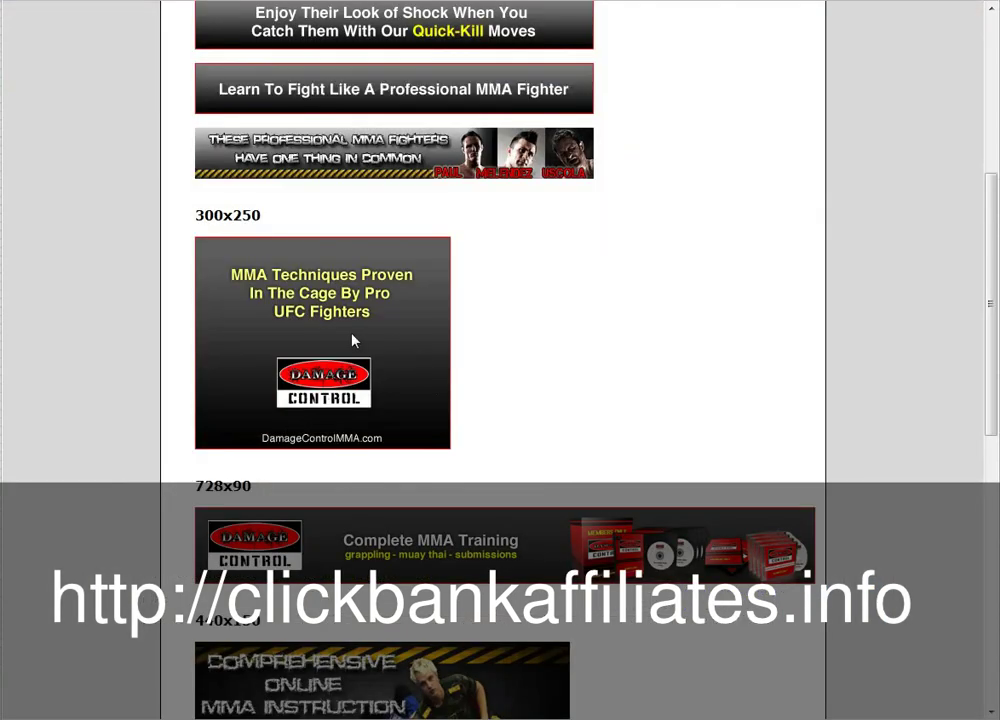
# Save the 300x250 banner image to the Pictures library as 'test mma image'.
pyautogui.rightClick(293, 308)
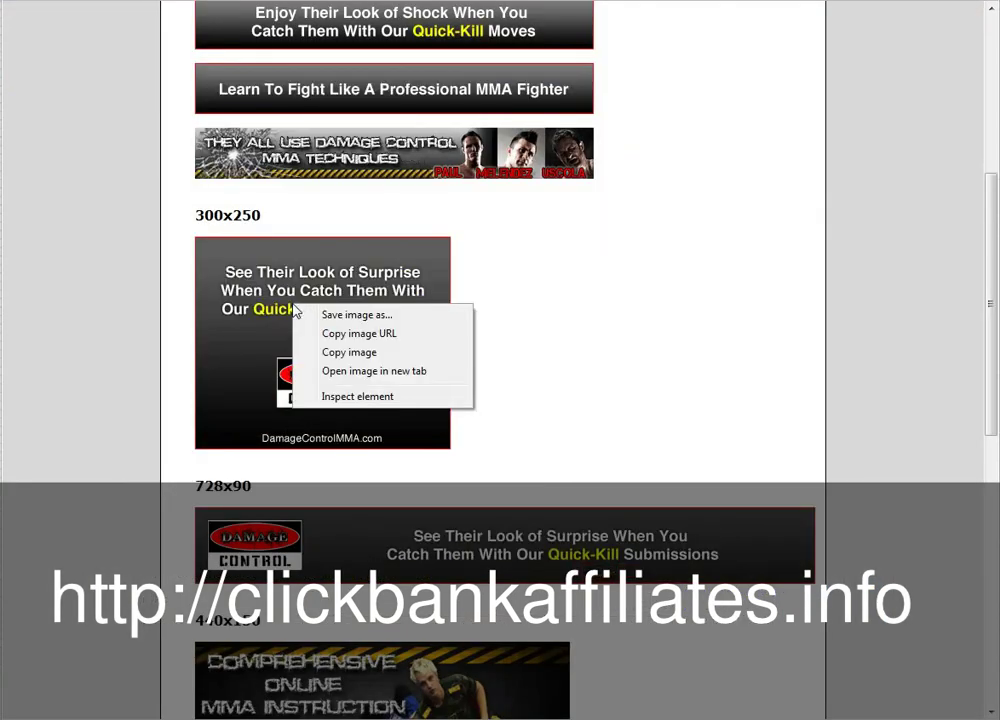
pyautogui.click(338, 316)
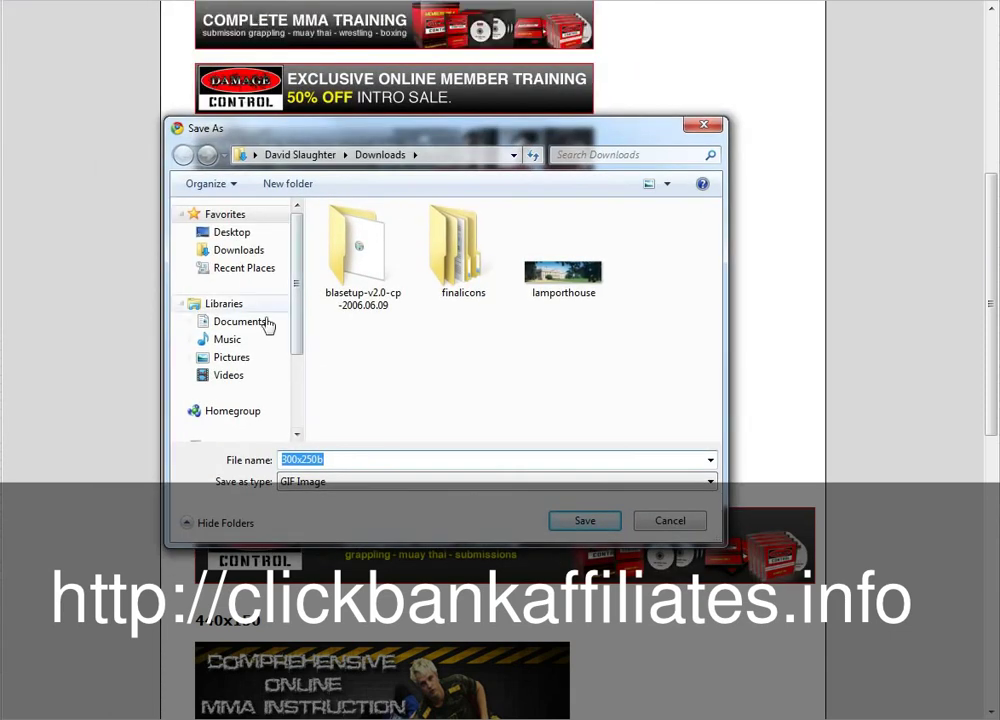
pyautogui.click(240, 360)
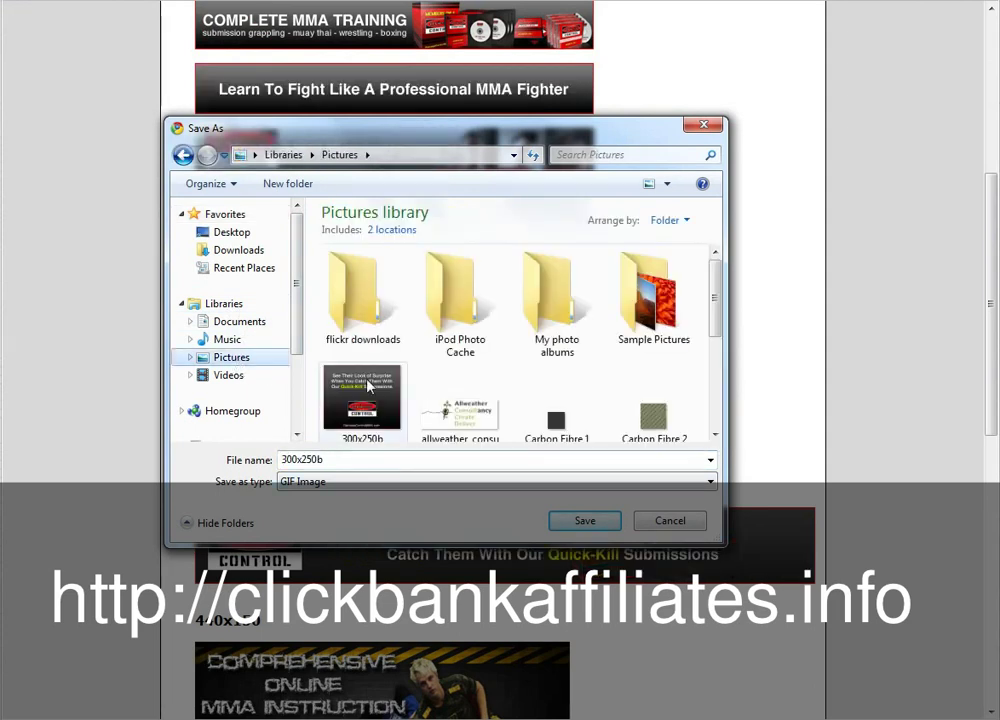
pyautogui.doubleClick(276, 460)
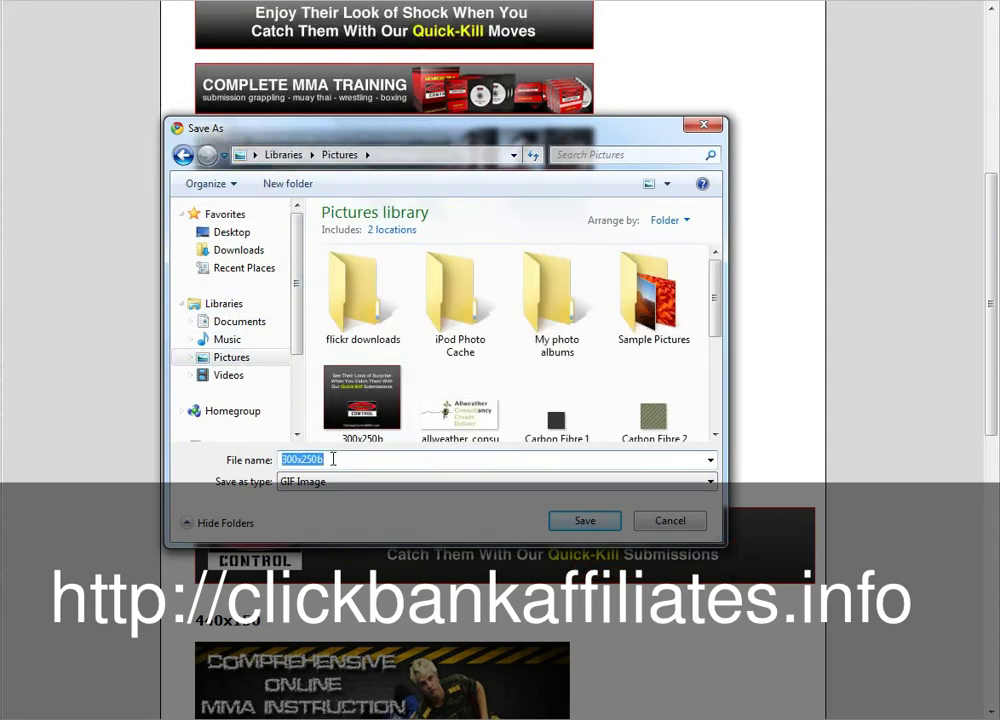
pyautogui.press('BackSpace')
pyautogui.write('test mma image')
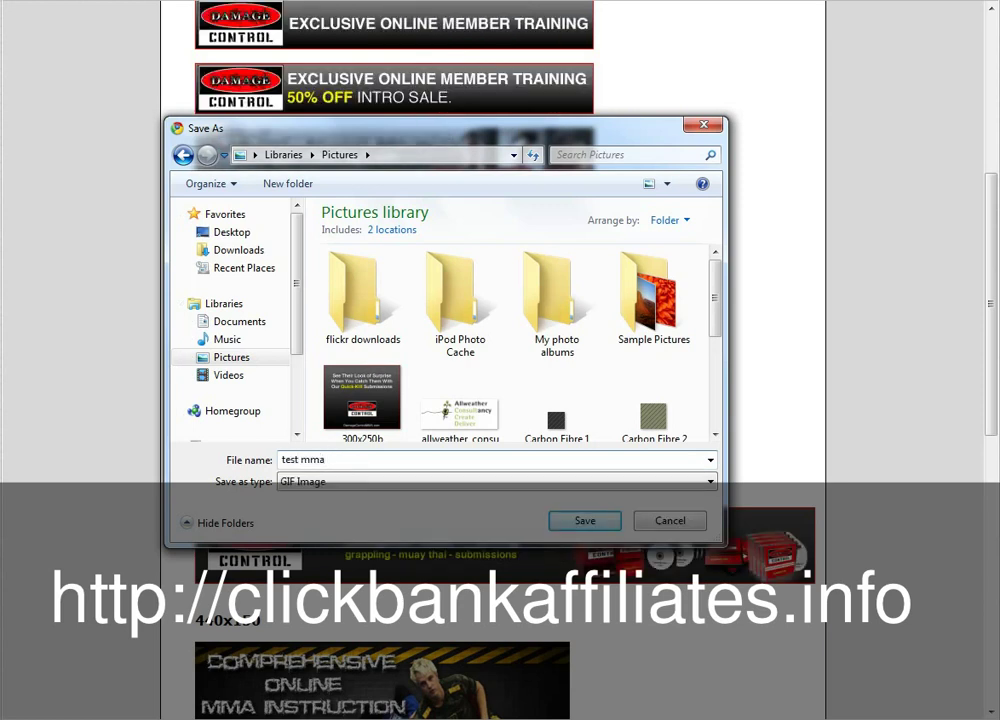
pyautogui.click(603, 524)
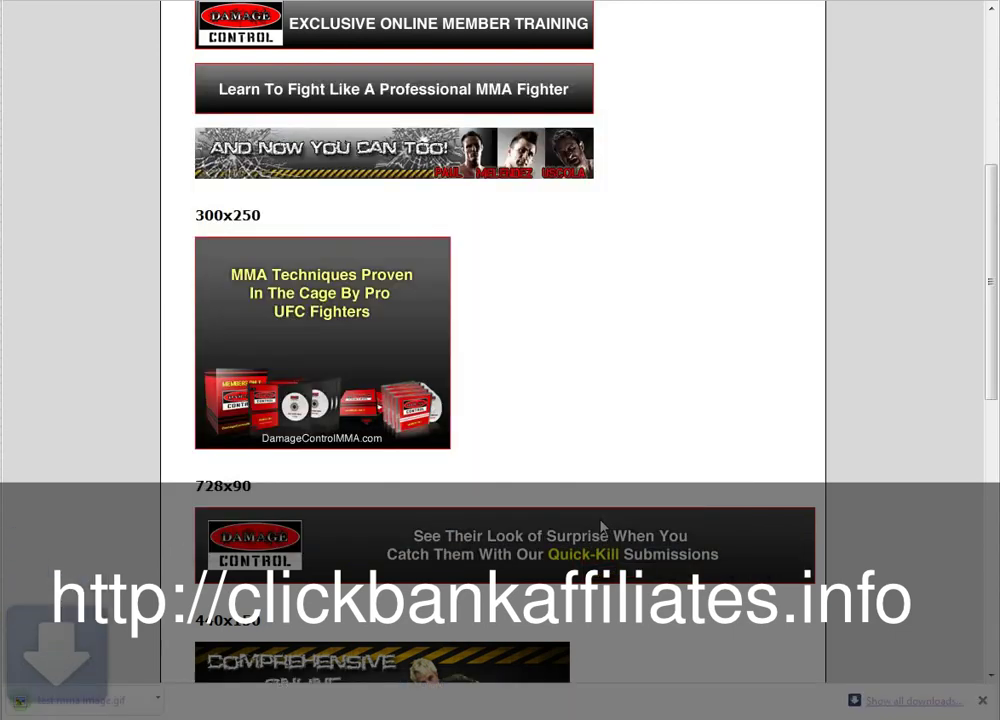